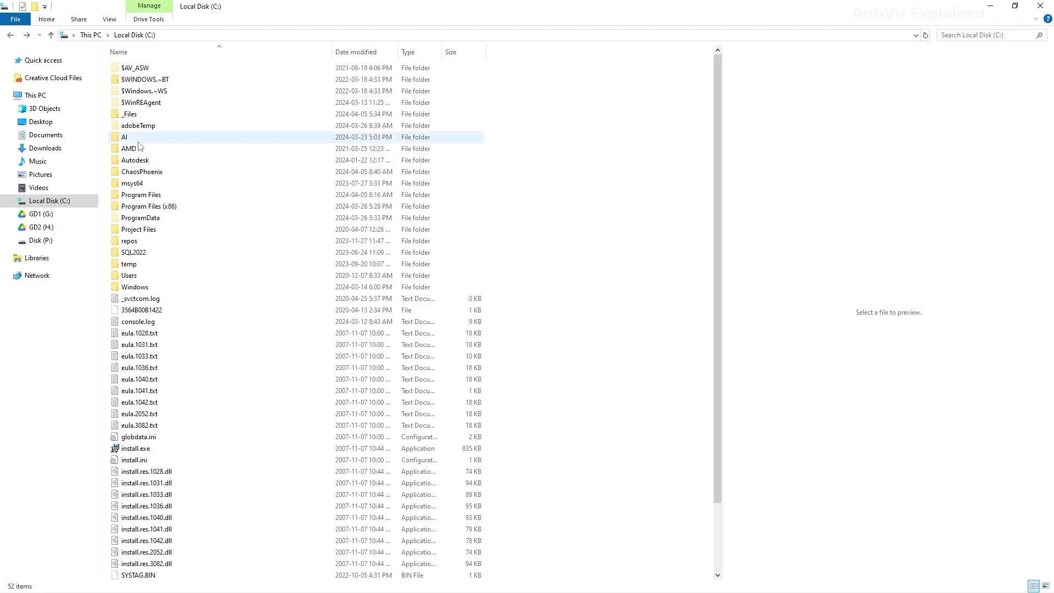
Open the AI folder on drive C, then its stable-diffusion-webui folder.
{"action": "double_click", "coordinate": [137, 142]}
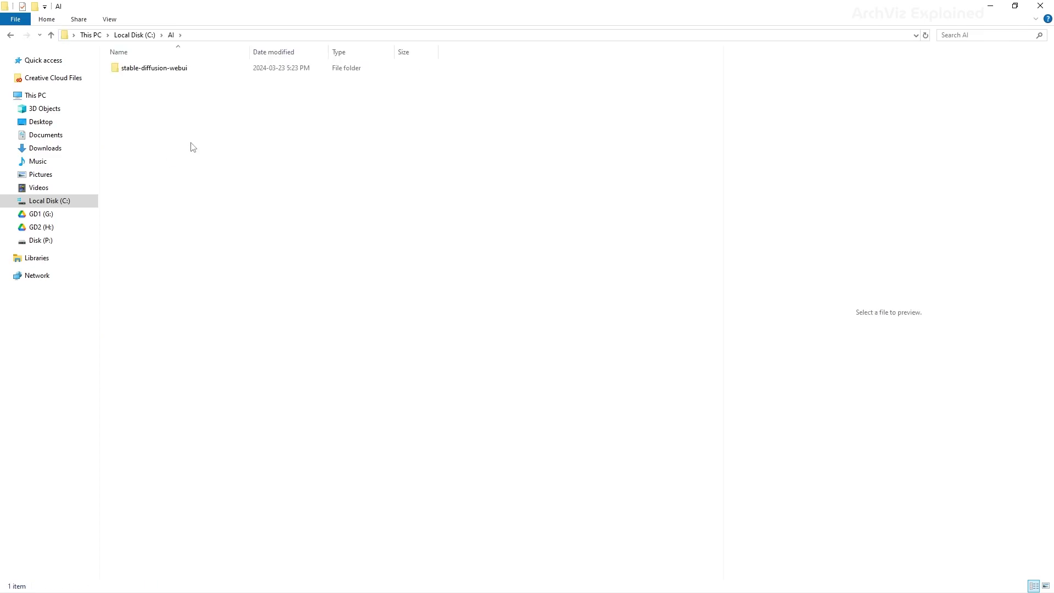
{"action": "double_click", "coordinate": [182, 75]}
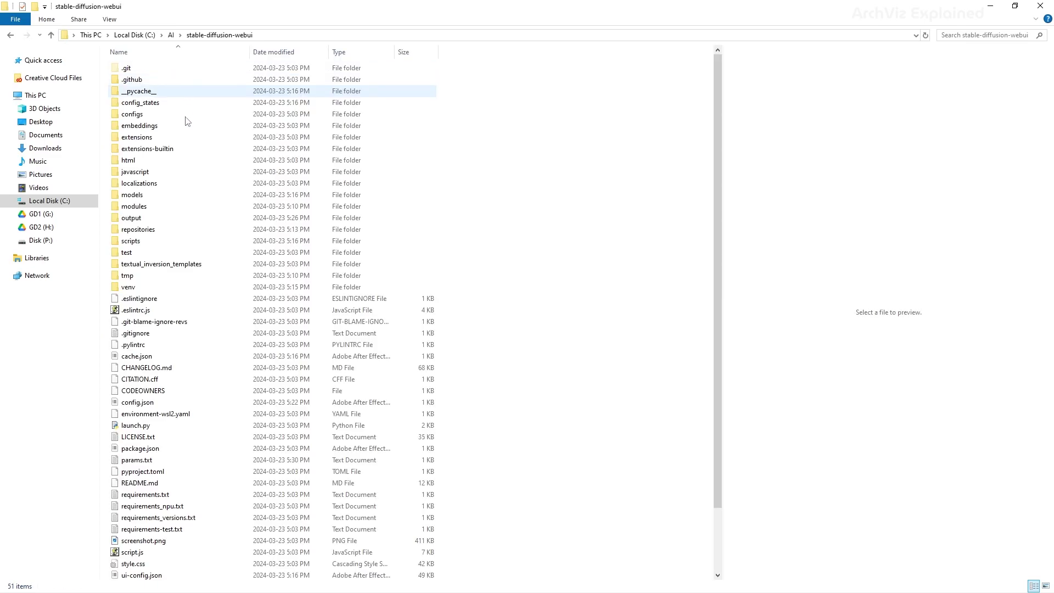
Open a Command Prompt in the webui folder and run pip install opencv-python.
{"action": "left_click", "coordinate": [277, 36]}
{"action": "type", "text": "cmd"}
{"action": "key", "text": "Return"}
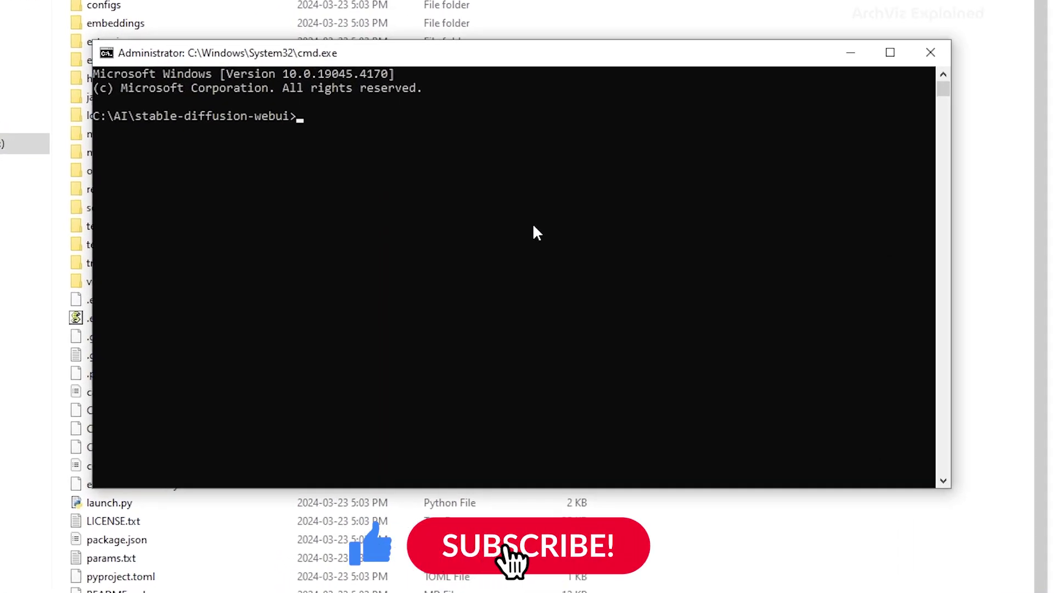
{"action": "type", "text": "pip "}
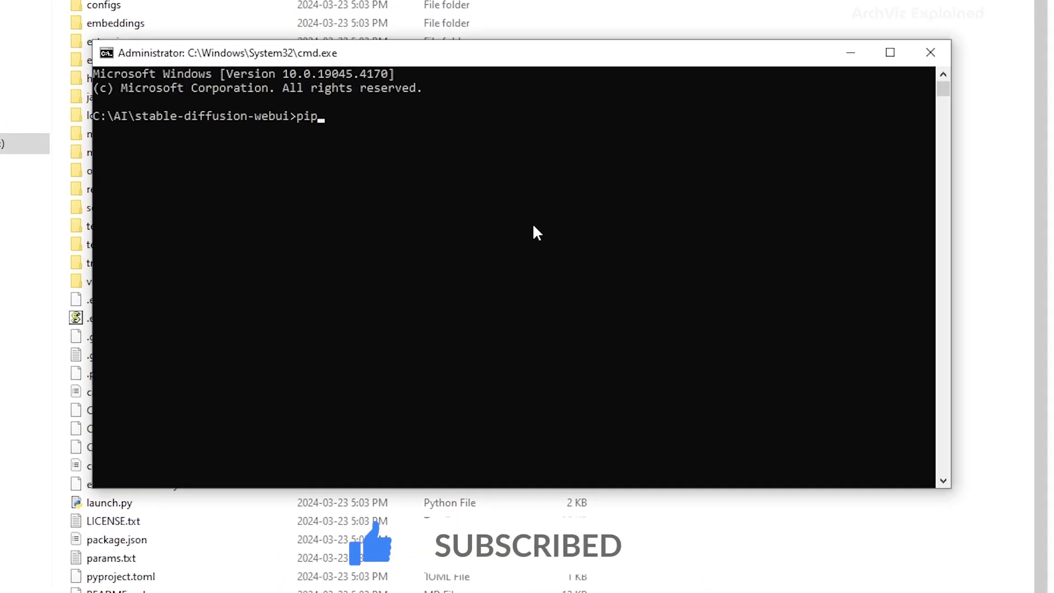
{"action": "type", "text": "install "}
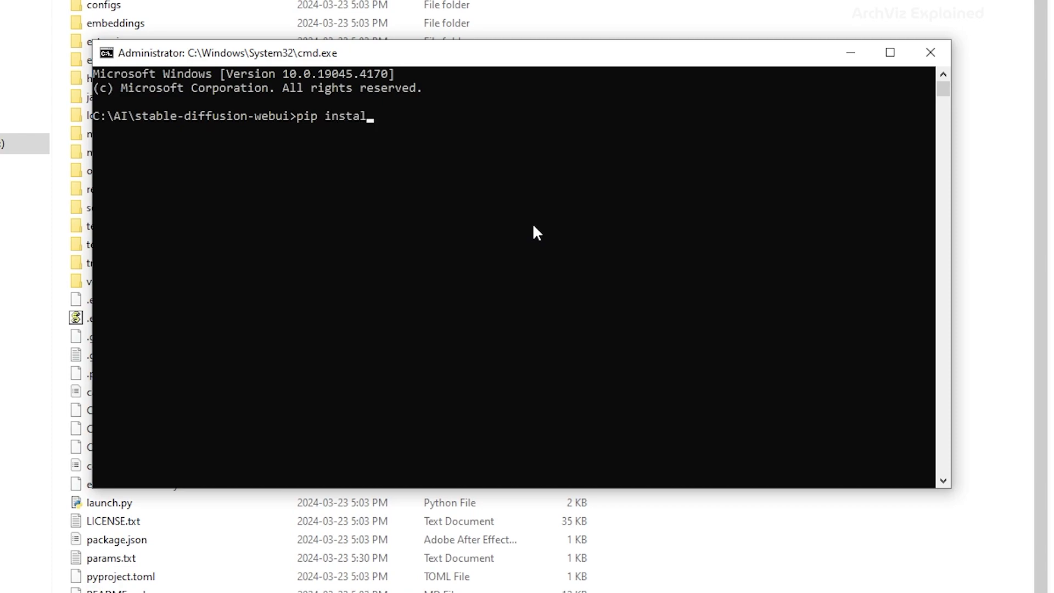
{"action": "type", "text": "opencv-python"}
{"action": "key", "text": "Return"}
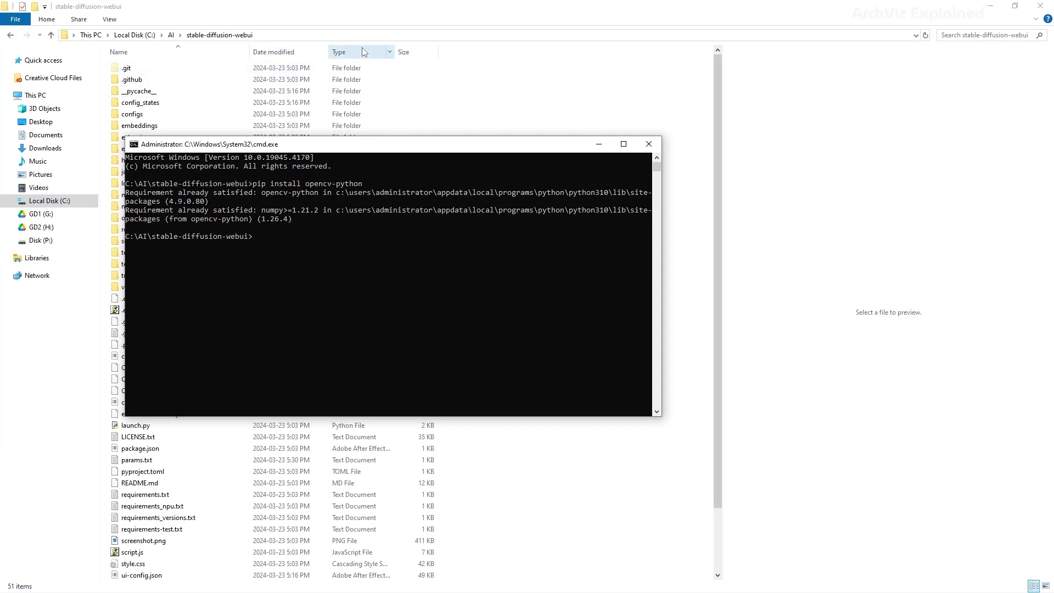
Launch webui-user.bat from the stable-diffusion-webui folder to start the web UI.
{"action": "left_click", "coordinate": [346, 16]}
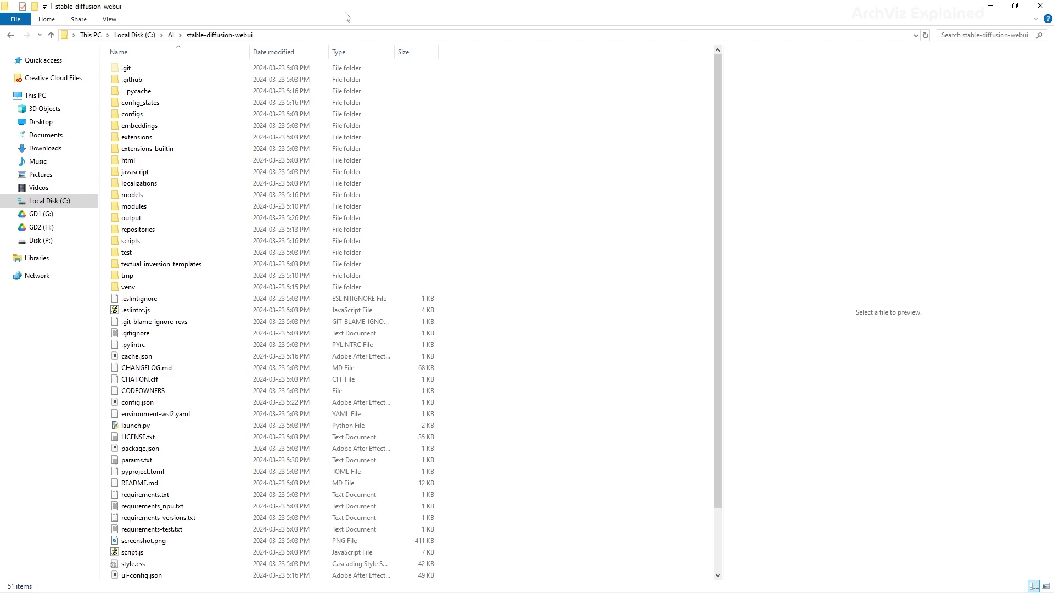
{"action": "scroll", "coordinate": [384, 401], "scroll_direction": "down", "scroll_amount": 2}
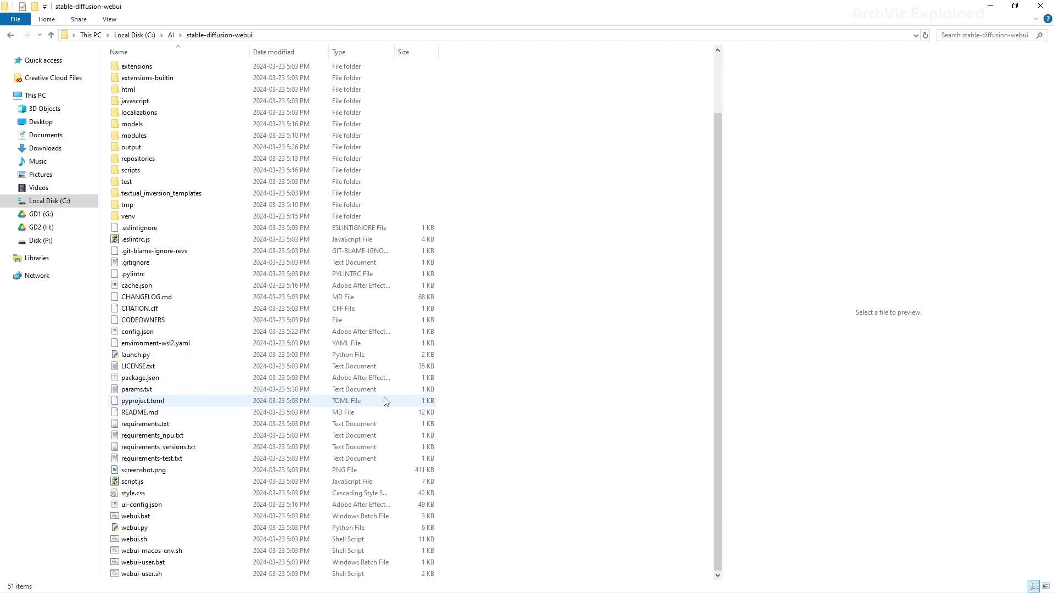
{"action": "left_click", "coordinate": [161, 564]}
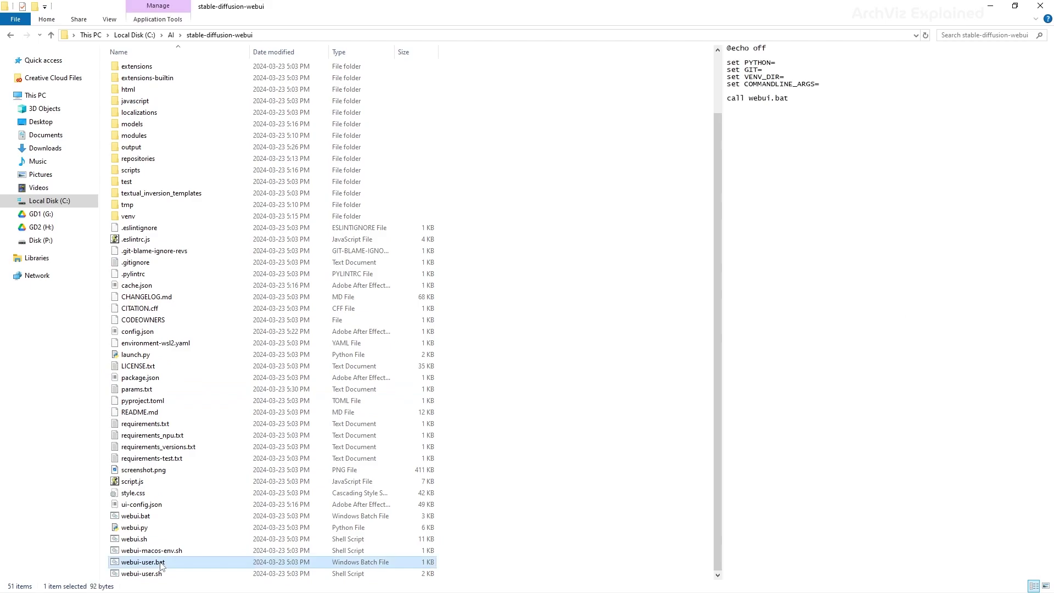
{"action": "double_click", "coordinate": [161, 563]}
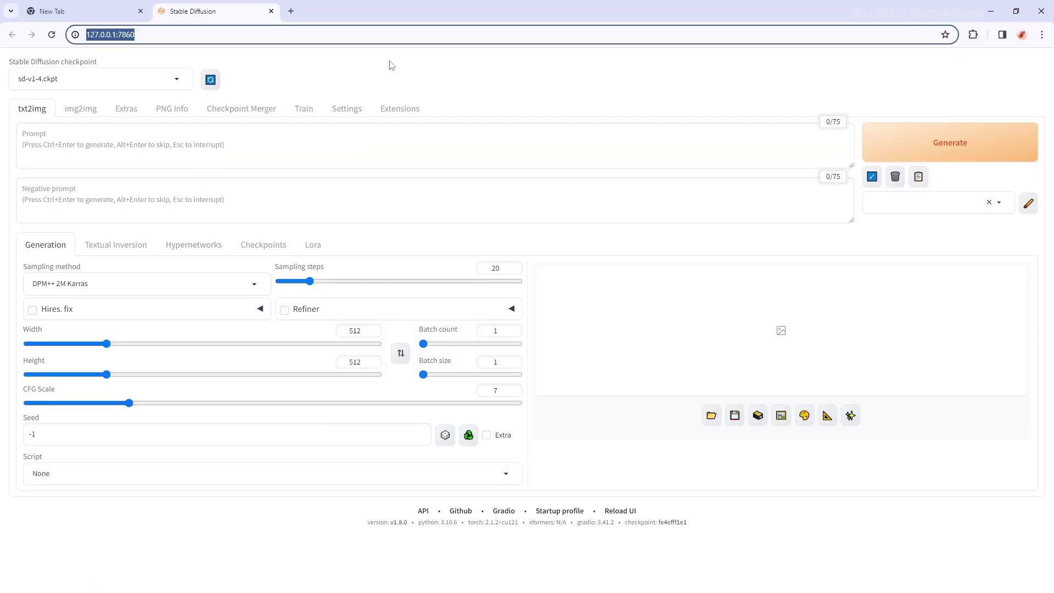
Close the duplicate Stable Diffusion tab and go to Extensions > Install from URL.
{"action": "key", "text": "alt+Tab"}
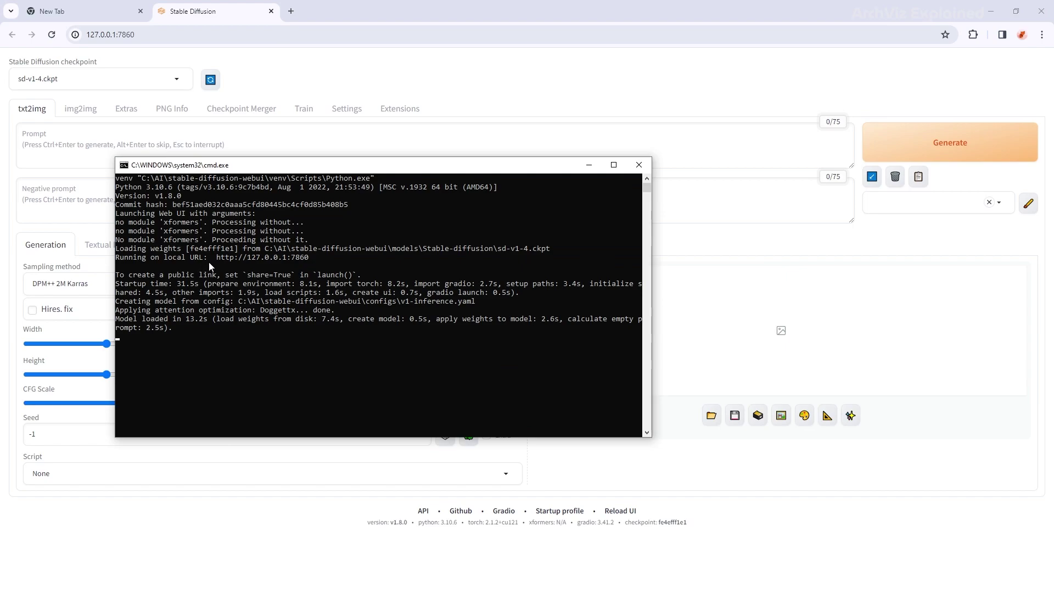
{"action": "double_click", "coordinate": [246, 258]}
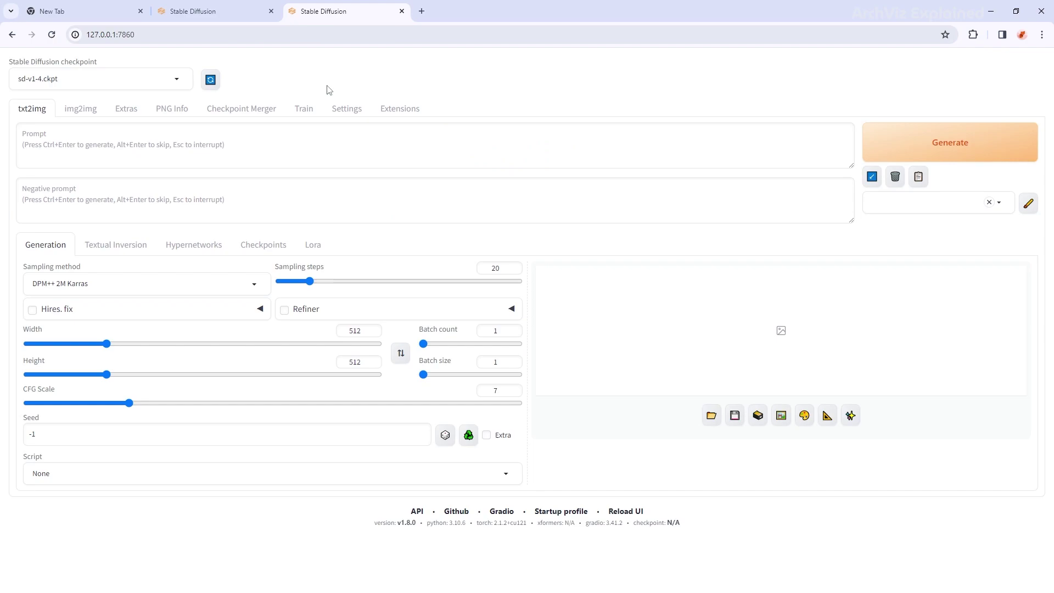
{"action": "left_click", "coordinate": [271, 11]}
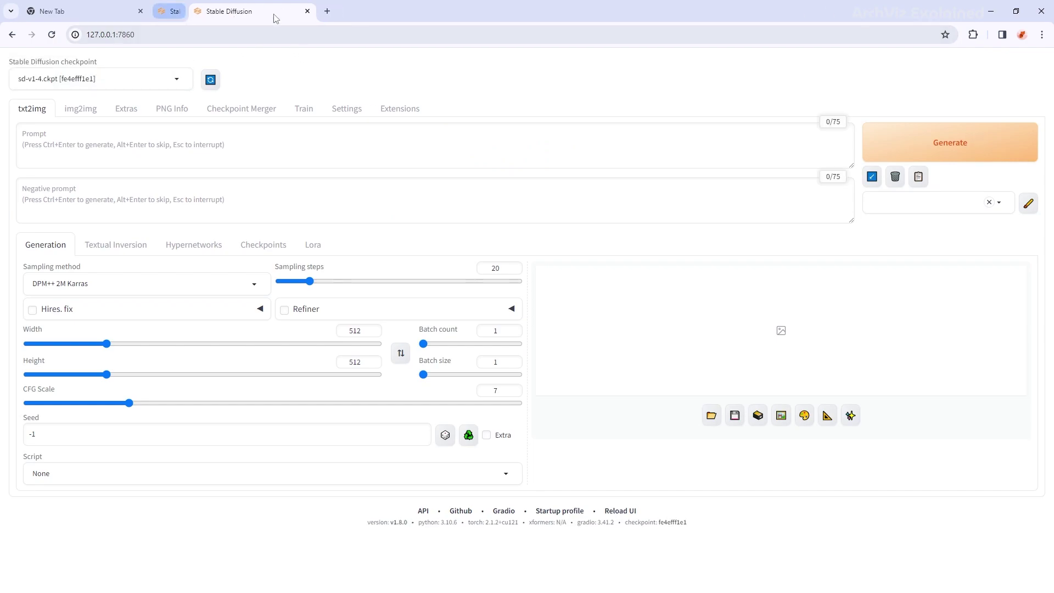
{"action": "left_click", "coordinate": [407, 114]}
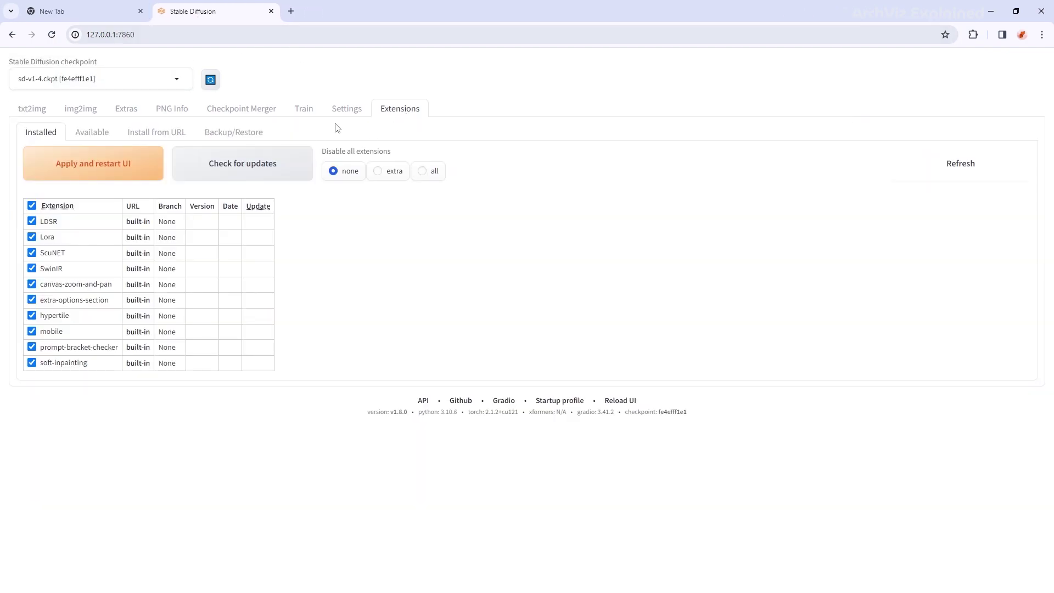
{"action": "left_click", "coordinate": [168, 135]}
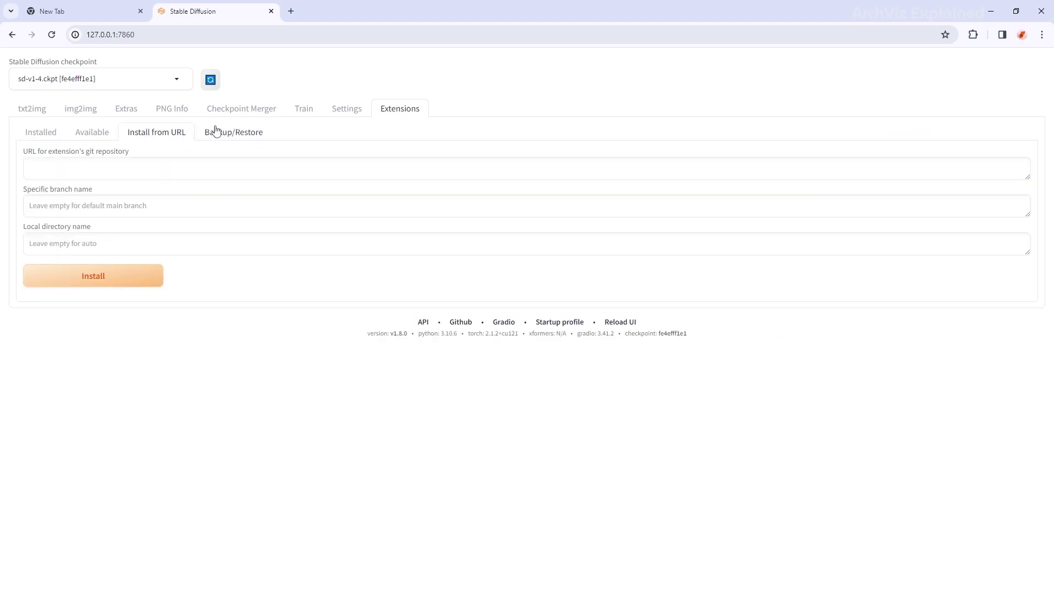
Search GitHub for 'controlnet' in a new browser tab.
{"action": "left_click", "coordinate": [296, 12]}
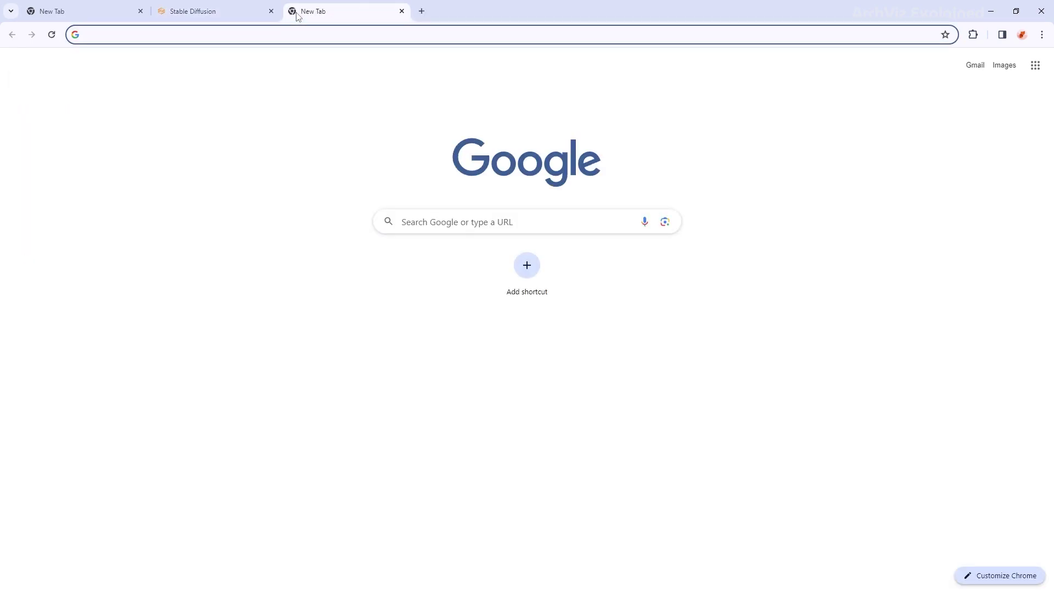
{"action": "type", "text": "github.com"}
{"action": "key", "text": "Return"}
{"action": "left_click", "coordinate": [770, 67]}
{"action": "type", "text": "control"}
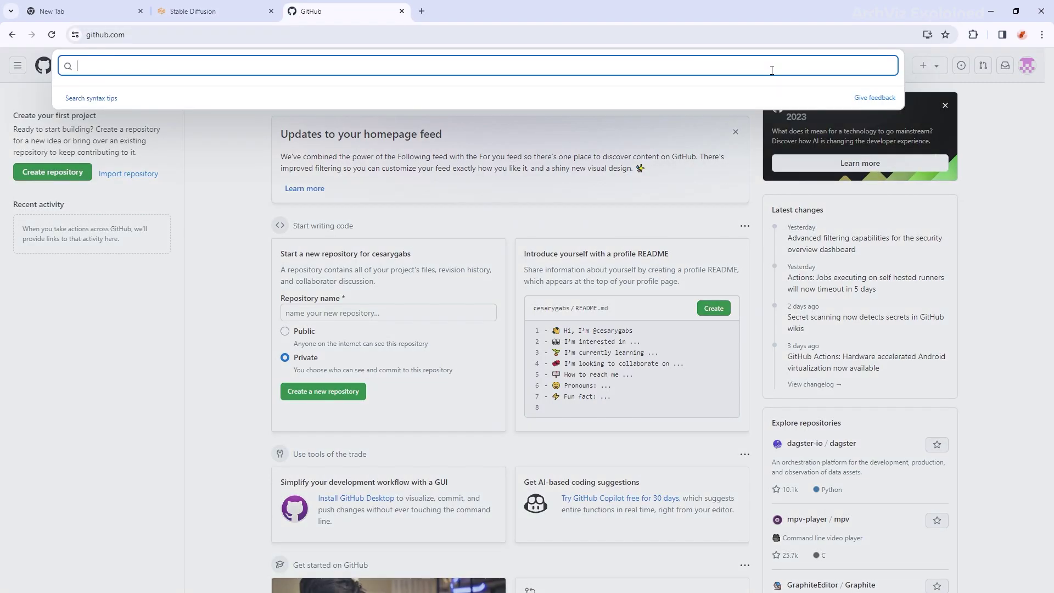
{"action": "type", "text": "net"}
{"action": "key", "text": "Return"}
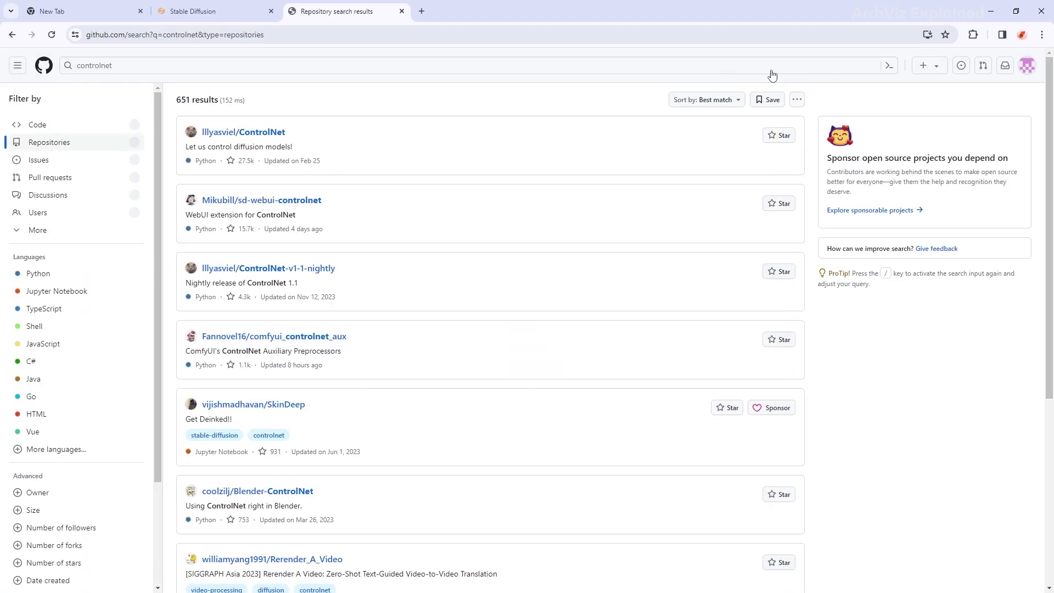
Copy the HTTPS clone URL of the Mikubill/sd-webui-controlnet repository.
{"action": "left_click", "coordinate": [307, 202]}
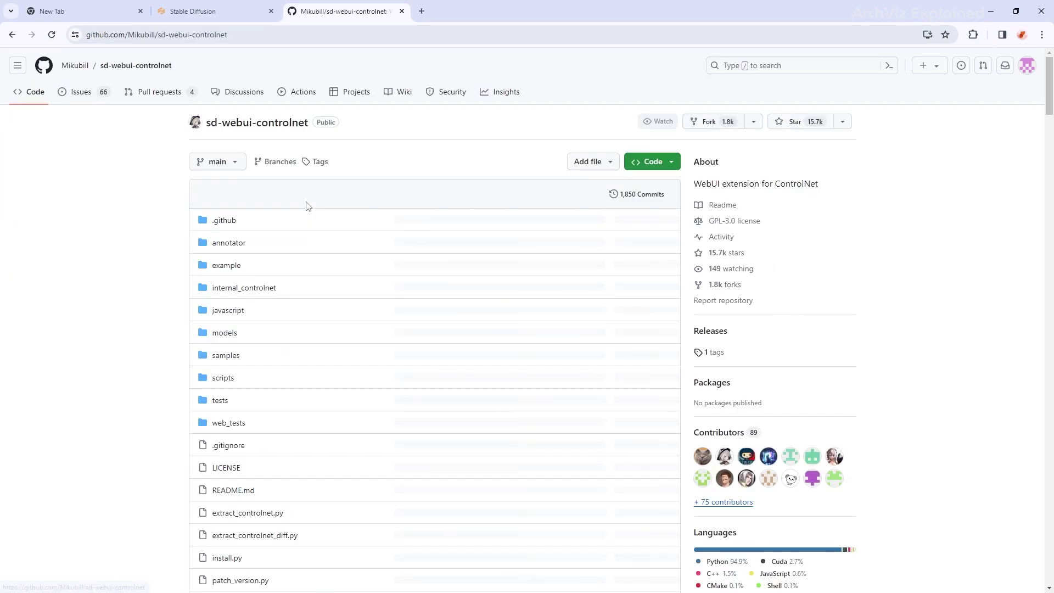
{"action": "left_click", "coordinate": [671, 165]}
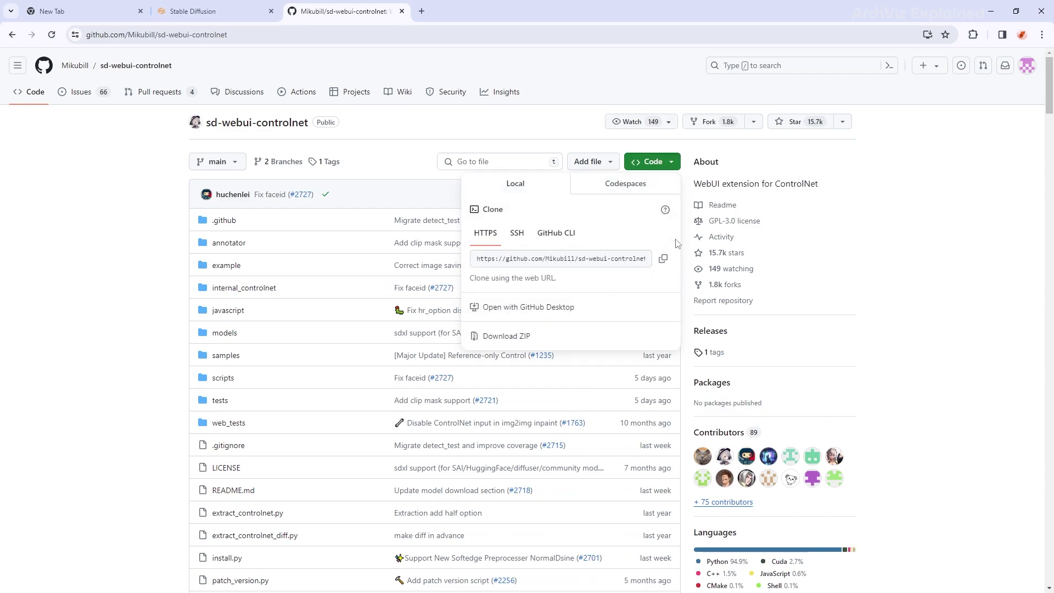
{"action": "left_click", "coordinate": [666, 262]}
Paste the ControlNet repository URL into the git URL field and install it.
{"action": "left_click", "coordinate": [218, 11]}
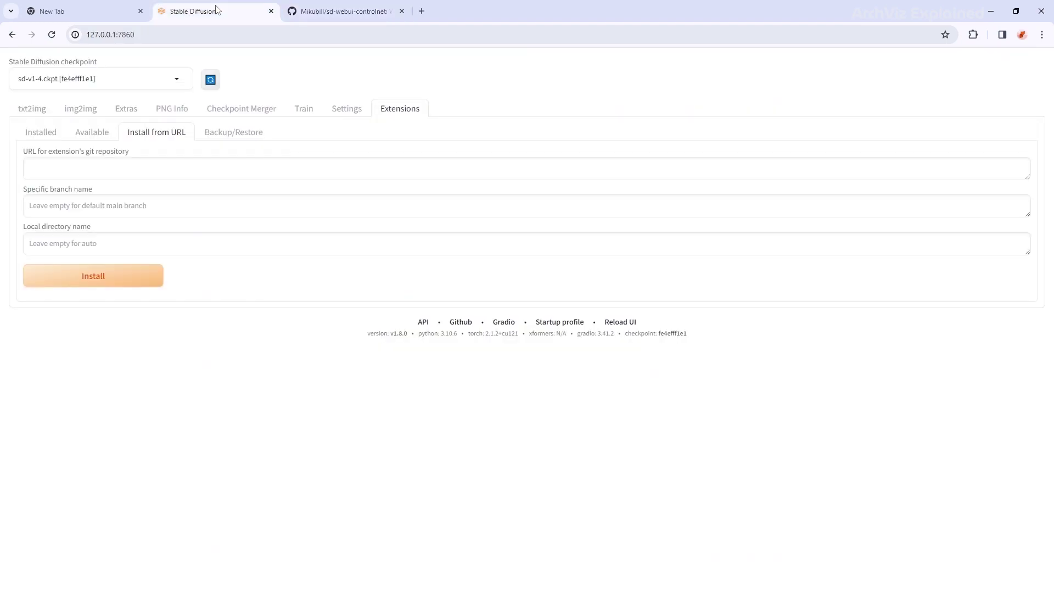
{"action": "left_click", "coordinate": [101, 163]}
{"action": "key", "text": "ctrl+v"}
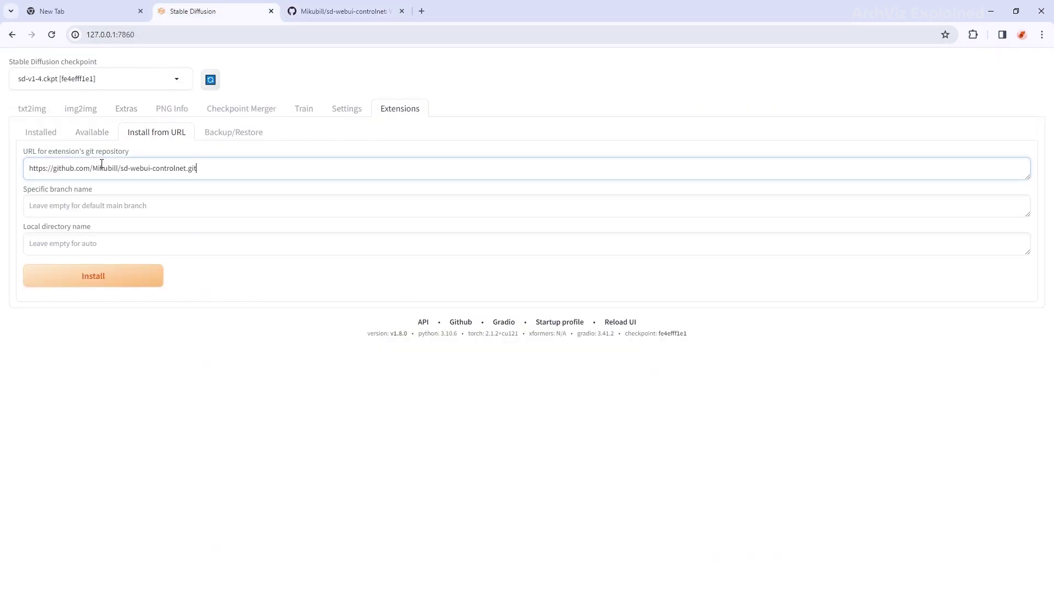
{"action": "left_click", "coordinate": [115, 283]}
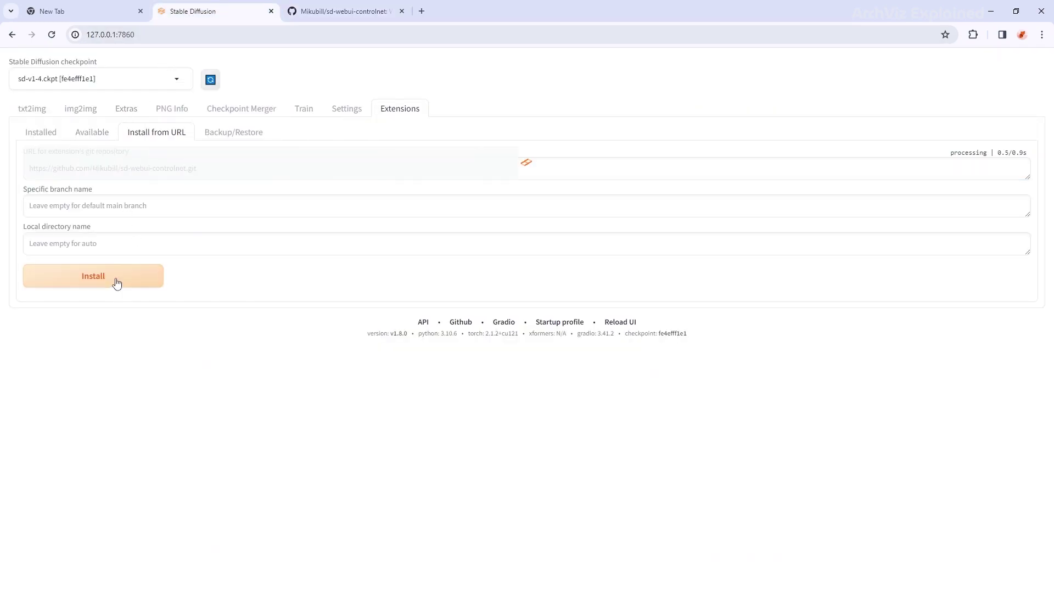
Search Hugging Face for 'controlnet' and open the lllyasviel/ControlNet model page.
{"action": "left_click", "coordinate": [422, 11]}
{"action": "left_click", "coordinate": [314, 60]}
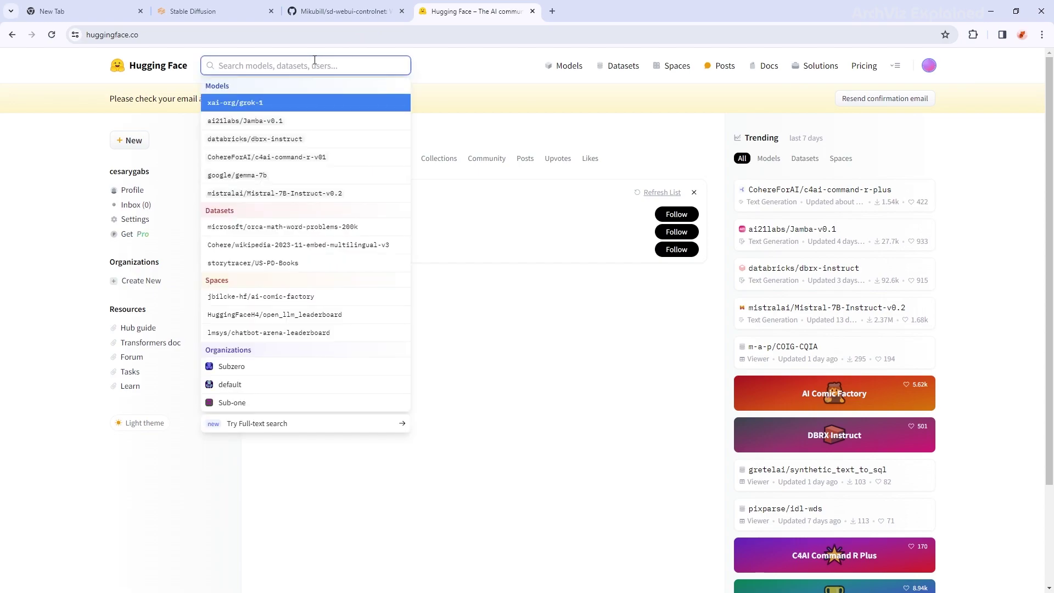
{"action": "type", "text": "controlnet"}
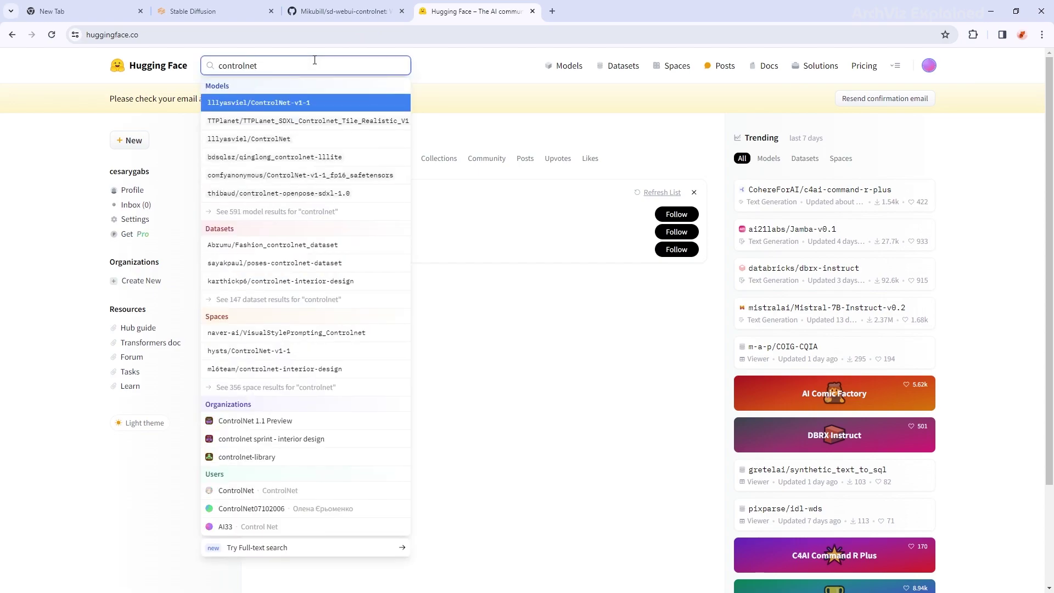
{"action": "left_click", "coordinate": [281, 140]}
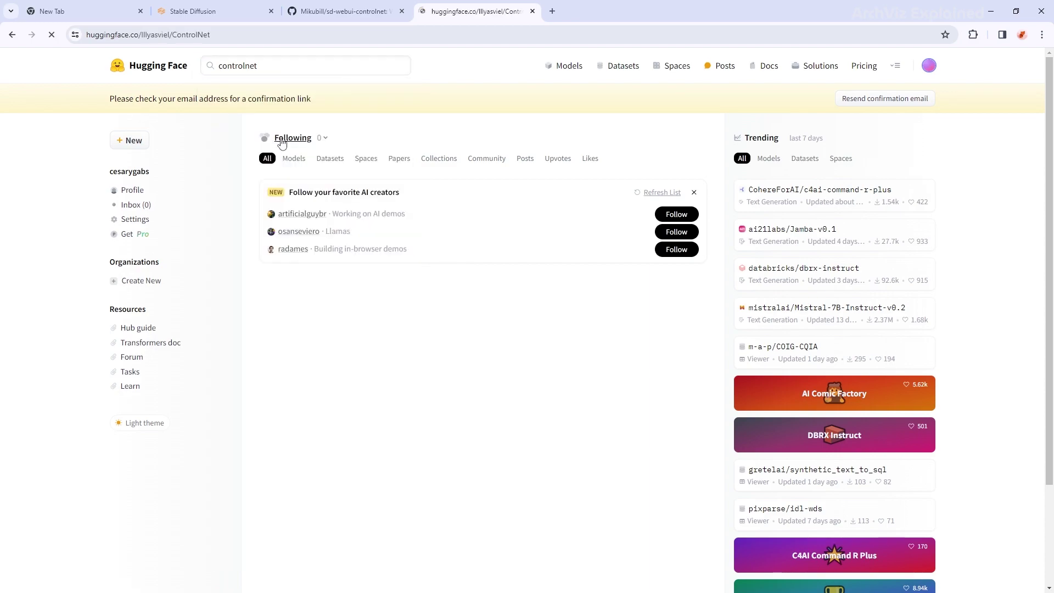
Download control_sd15_canny.pth and control_sd15_openpose.pth from the models folder under Files and versions.
{"action": "left_click", "coordinate": [251, 205]}
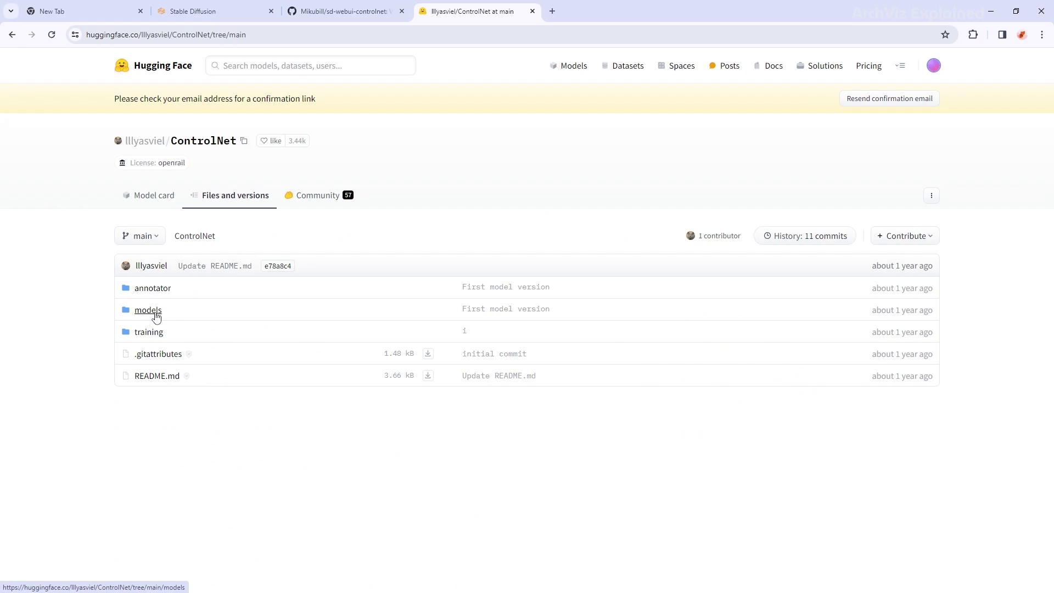
{"action": "left_click", "coordinate": [156, 316]}
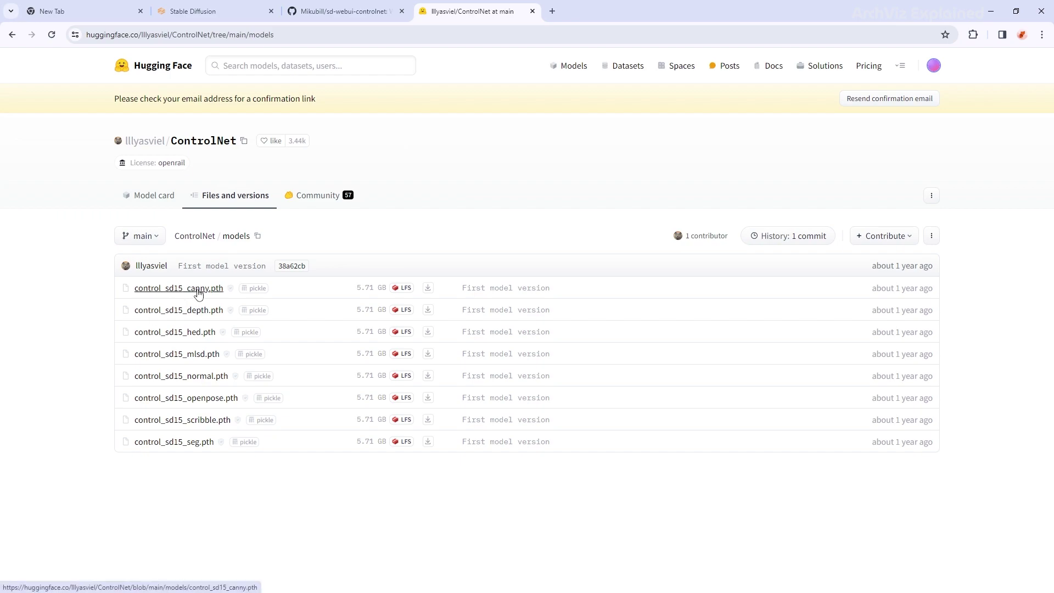
{"action": "left_click", "coordinate": [429, 289]}
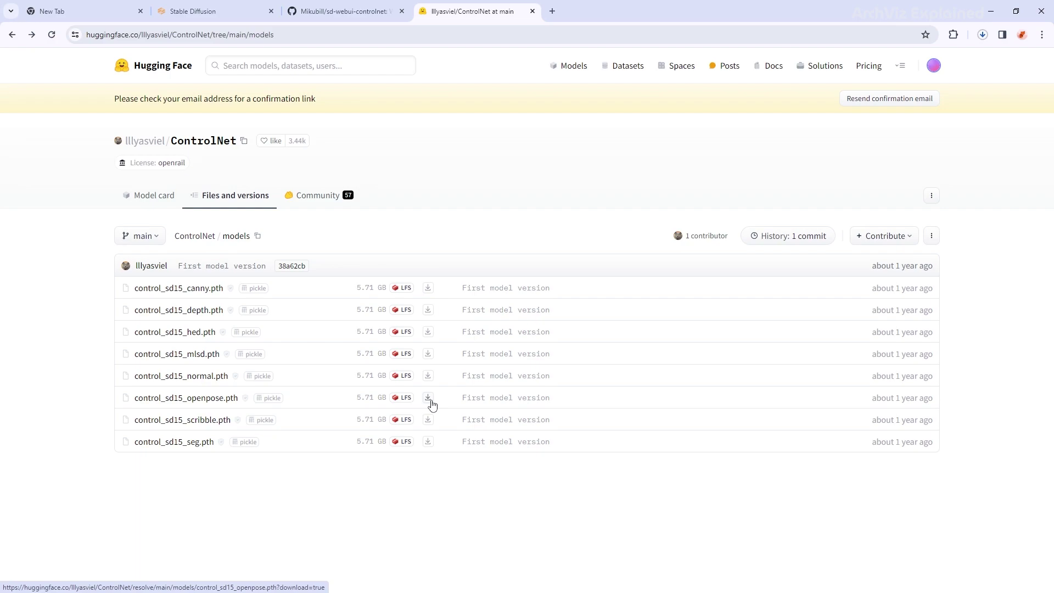
{"action": "left_click", "coordinate": [429, 399]}
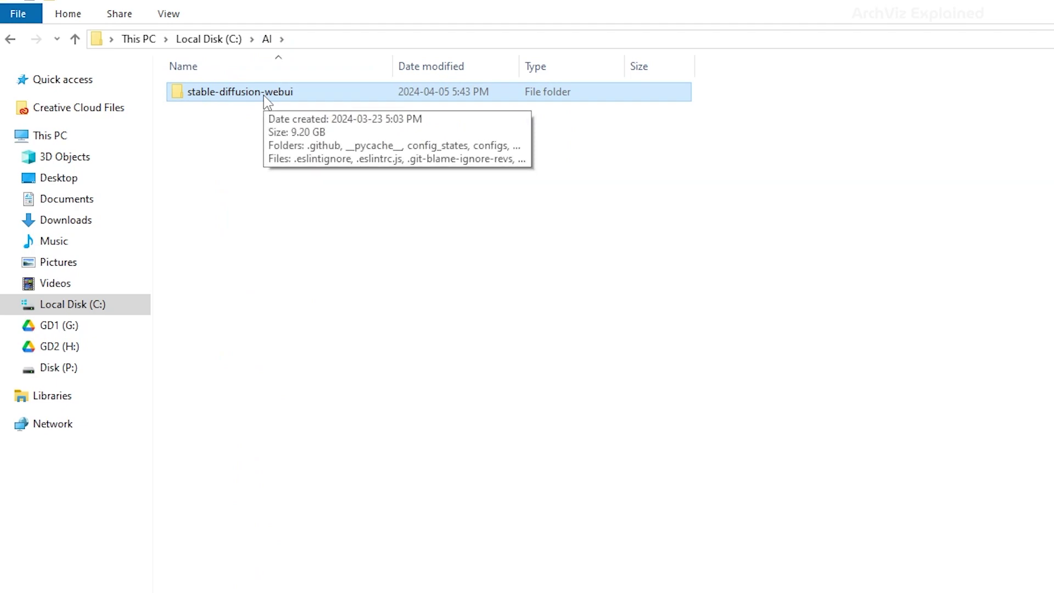
Paste control_sd15_canny.pth into stable-diffusion-webui\extensions\sd-webui-controlnet\models.
{"action": "double_click", "coordinate": [263, 95]}
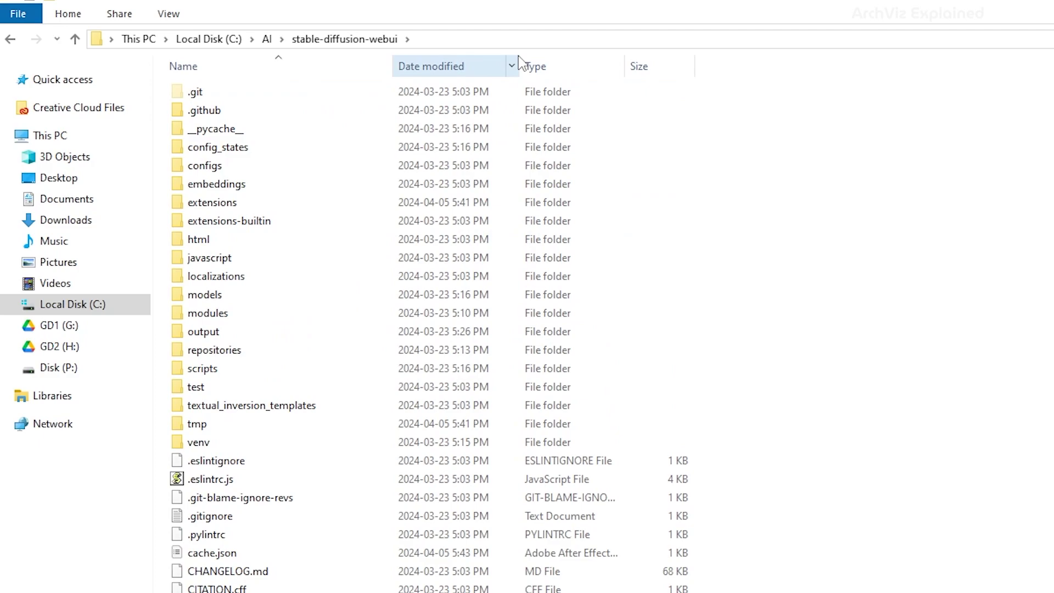
{"action": "double_click", "coordinate": [258, 202]}
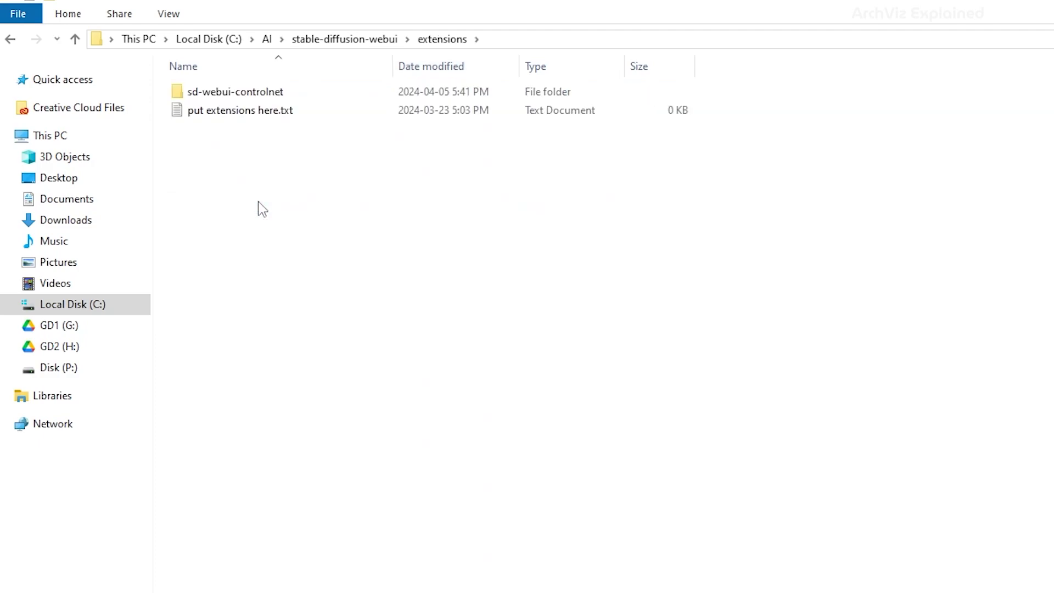
{"action": "double_click", "coordinate": [254, 90]}
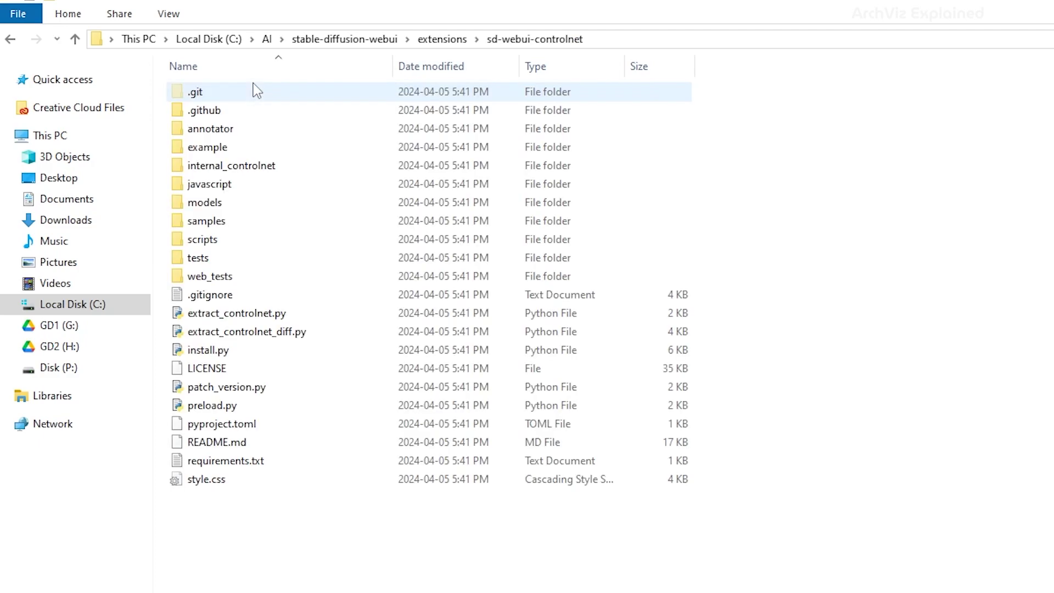
{"action": "double_click", "coordinate": [305, 207]}
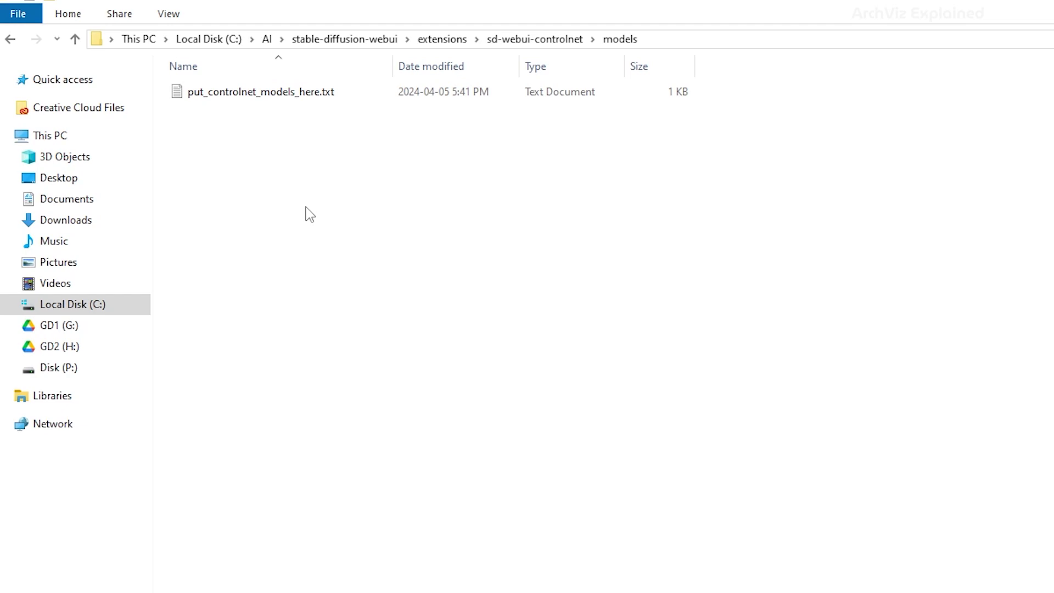
{"action": "right_click", "coordinate": [307, 213]}
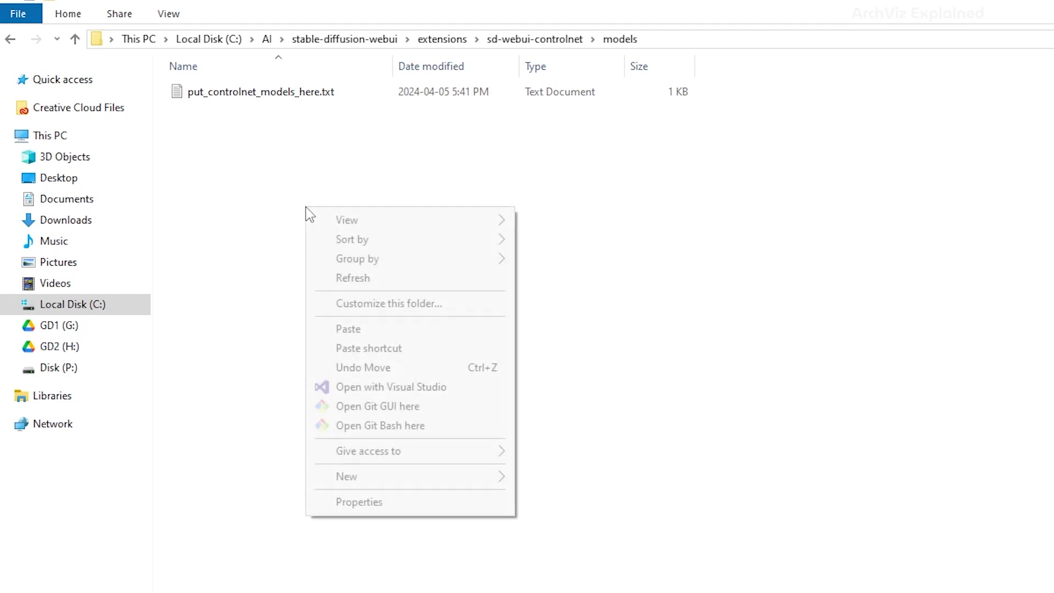
{"action": "left_click", "coordinate": [347, 329]}
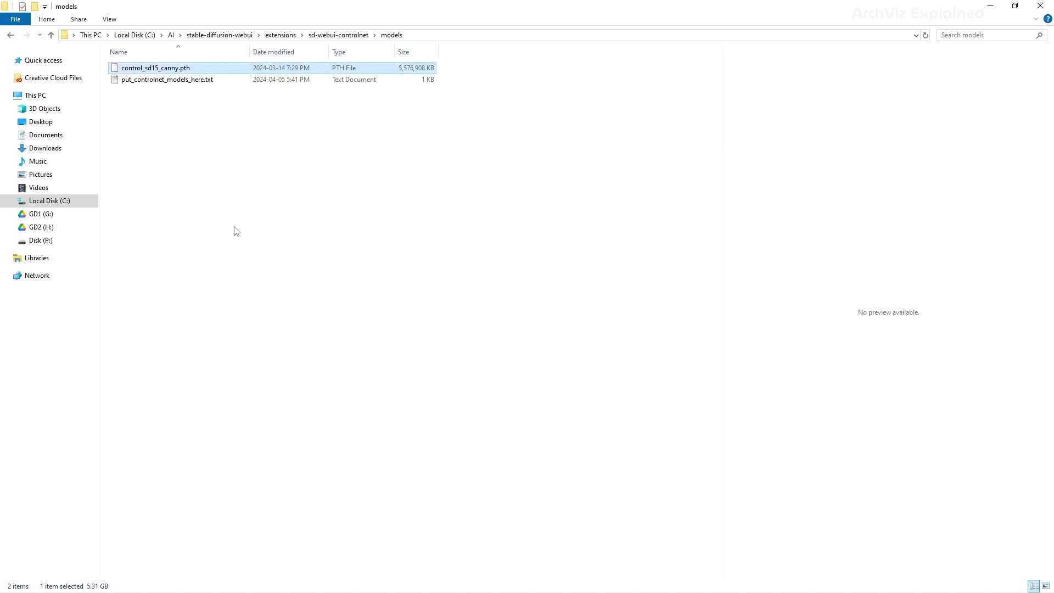
{"action": "key", "text": "alt+Tab"}
Check installed extensions for updates, then apply and restart the UI.
{"action": "left_click", "coordinate": [231, 6]}
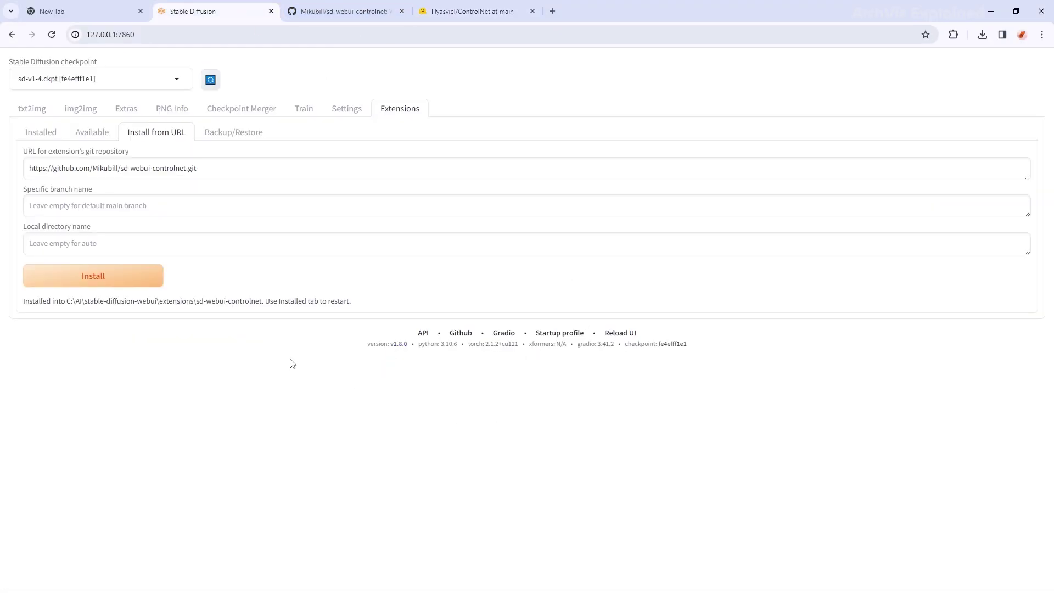
{"action": "left_click", "coordinate": [44, 134]}
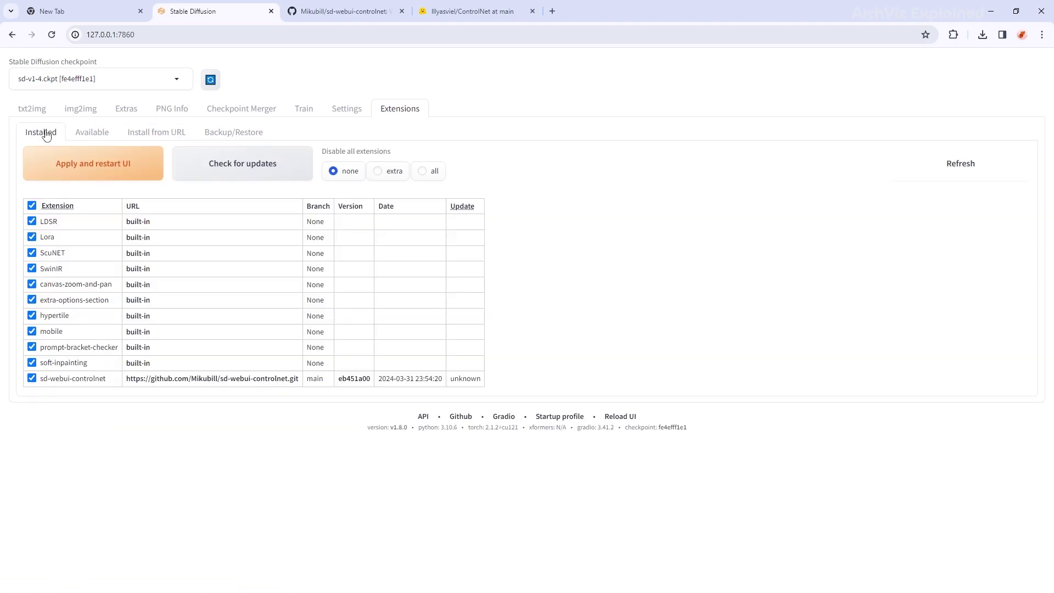
{"action": "left_click", "coordinate": [281, 174]}
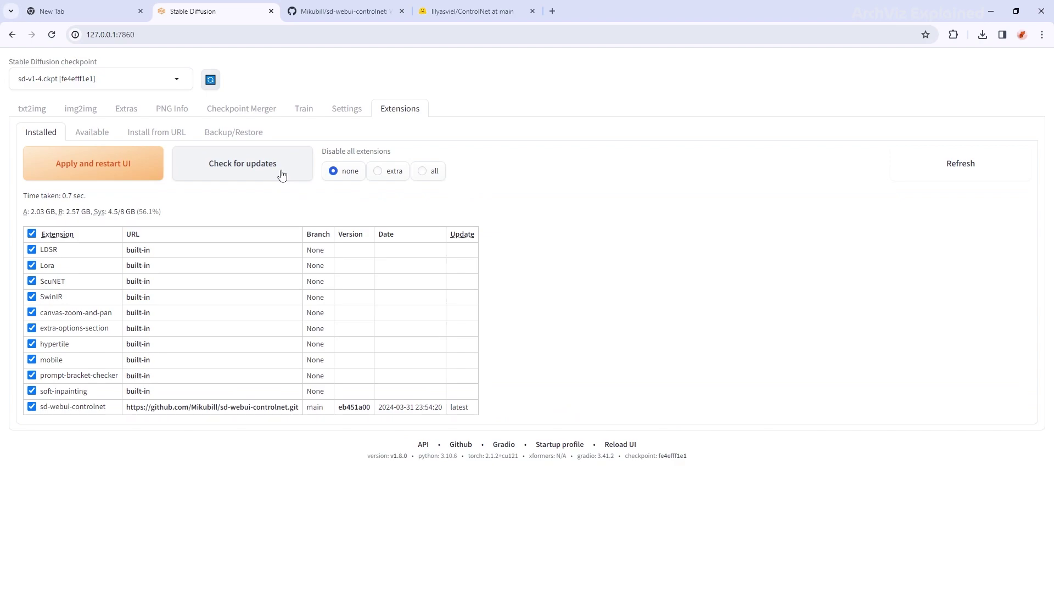
{"action": "left_click", "coordinate": [120, 176]}
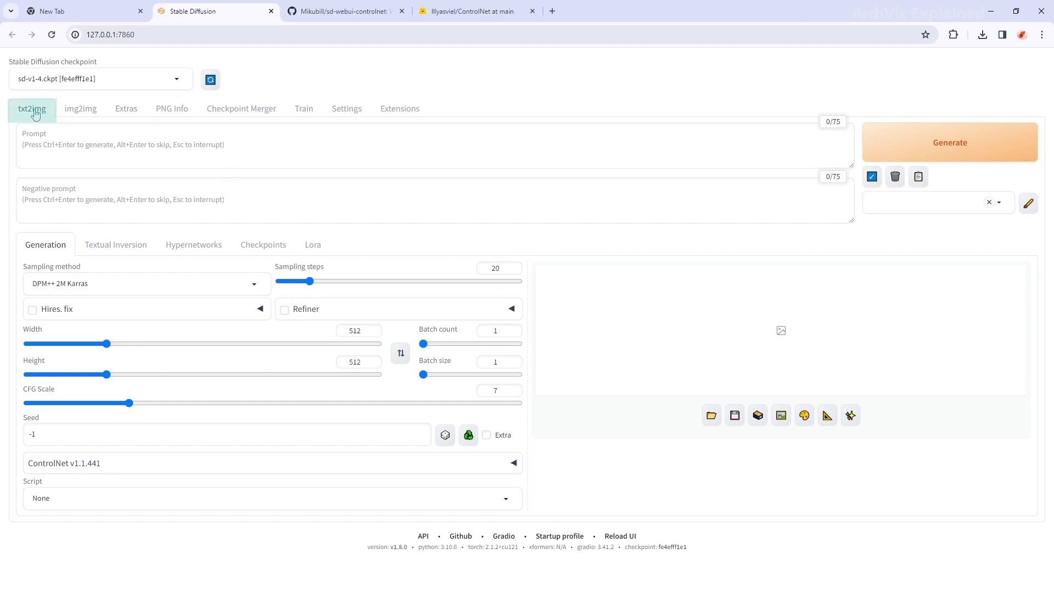
Expand ControlNet in txt2img and choose control_sd15_canny as Unit 0's model.
{"action": "left_click", "coordinate": [120, 471]}
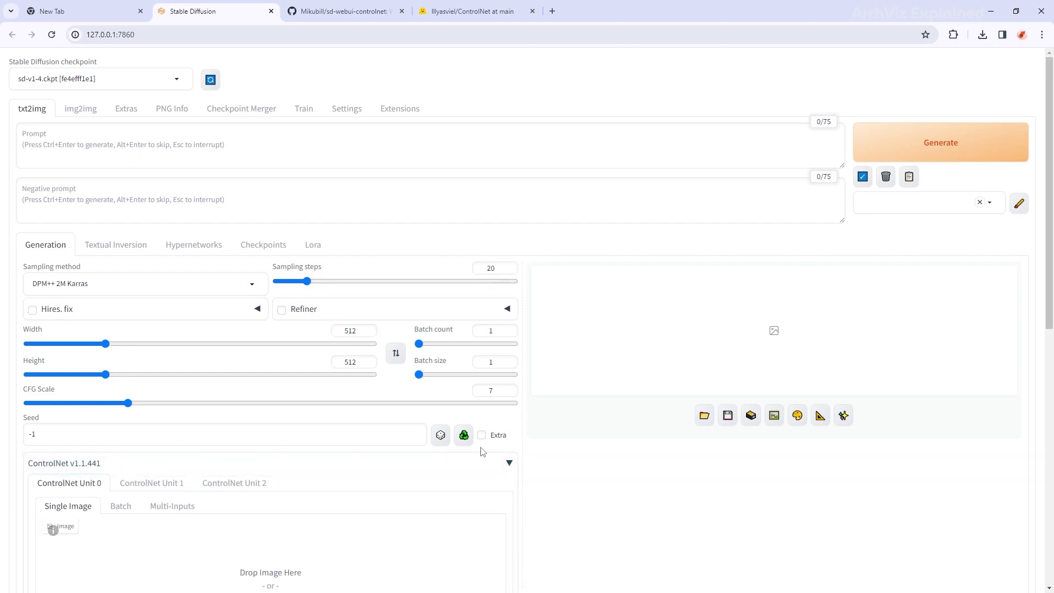
{"action": "scroll", "coordinate": [560, 453], "scroll_direction": "down", "scroll_amount": 1}
{"action": "scroll", "coordinate": [582, 435], "scroll_direction": "down", "scroll_amount": 8}
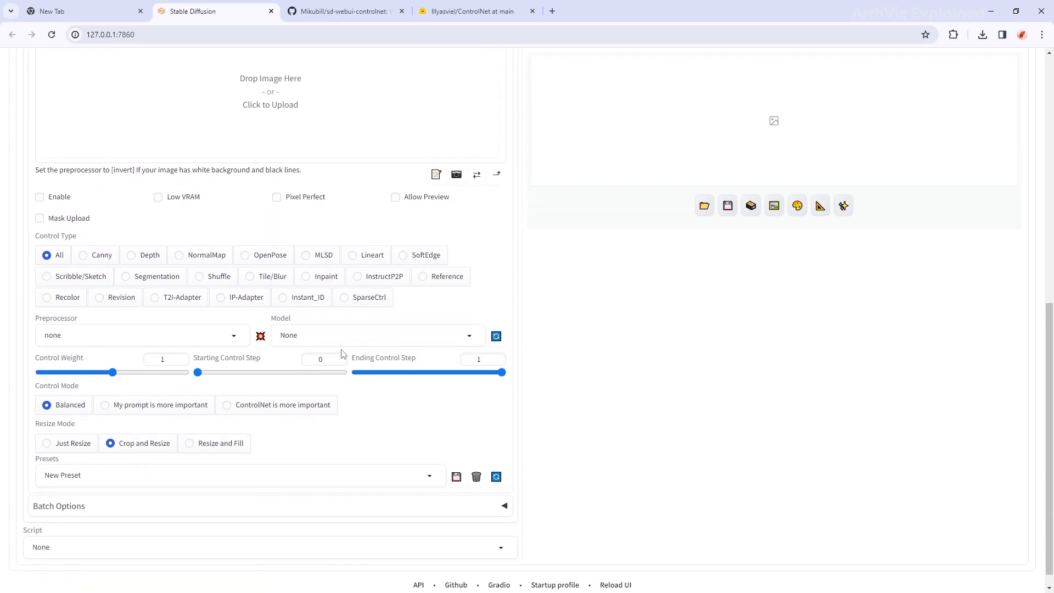
{"action": "left_click", "coordinate": [328, 335]}
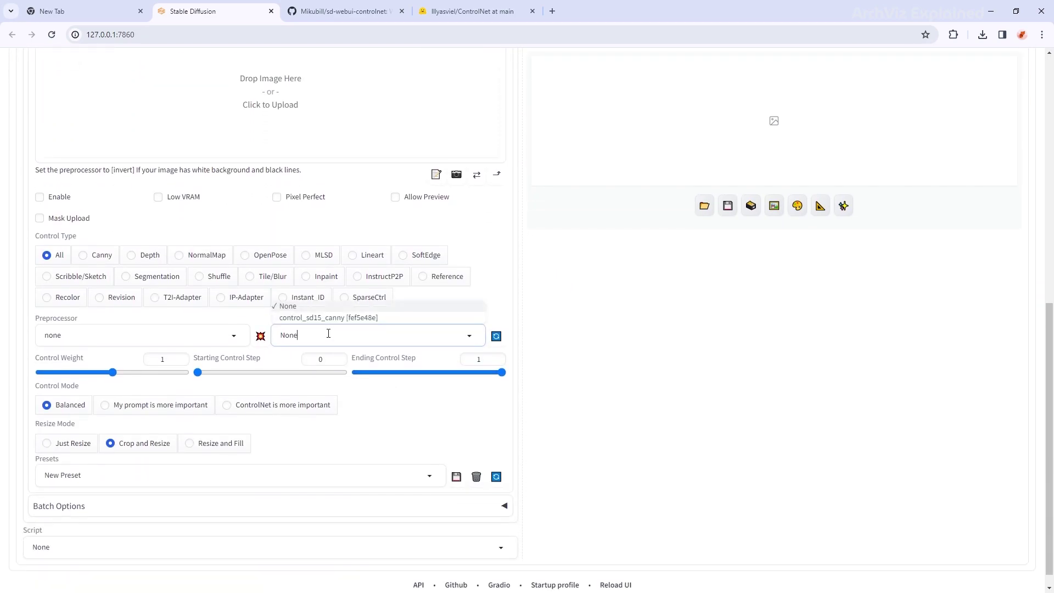
{"action": "left_click", "coordinate": [359, 319]}
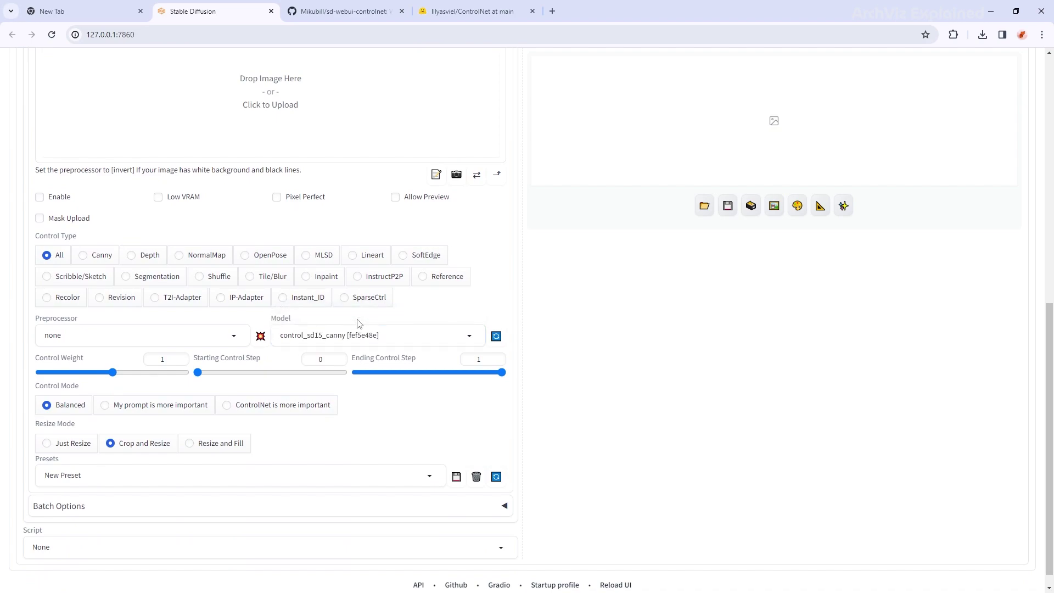
{"action": "left_click", "coordinate": [158, 336]}
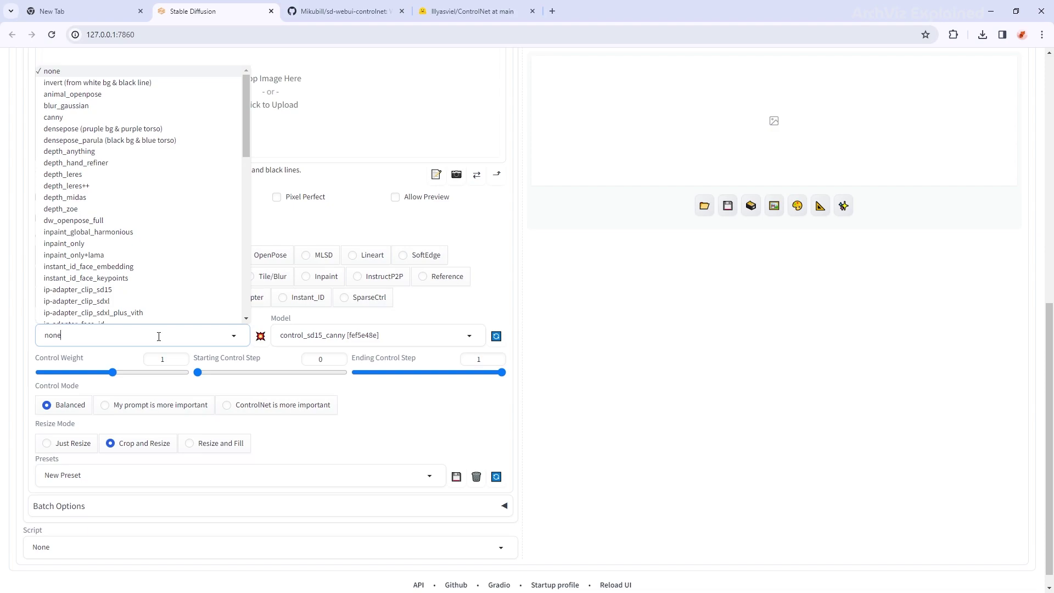